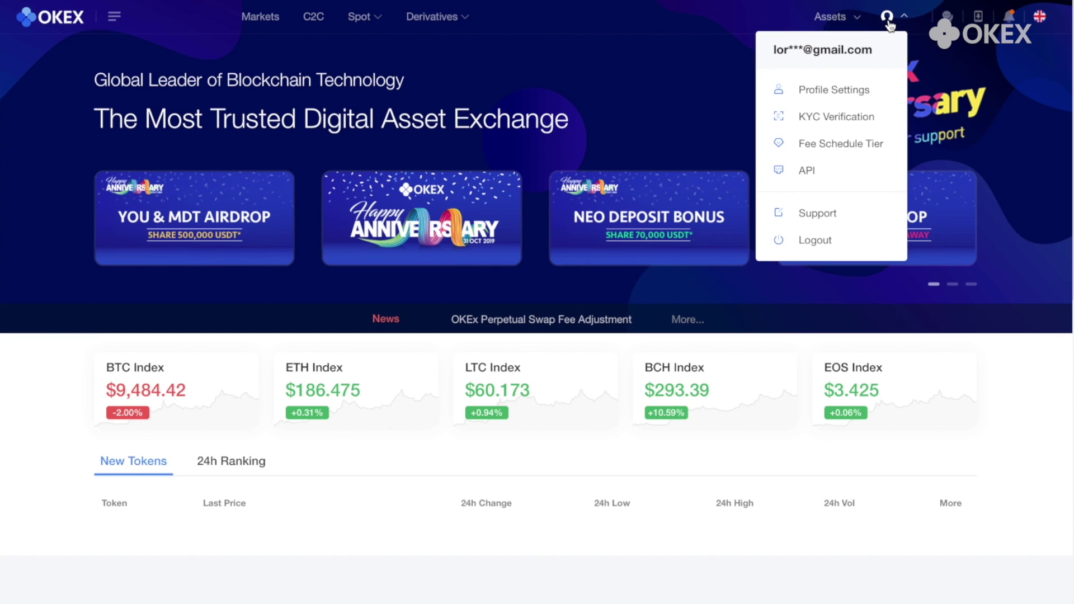
Open Profile Settings from the account dropdown to reach Account Security.
left_click(856, 91)
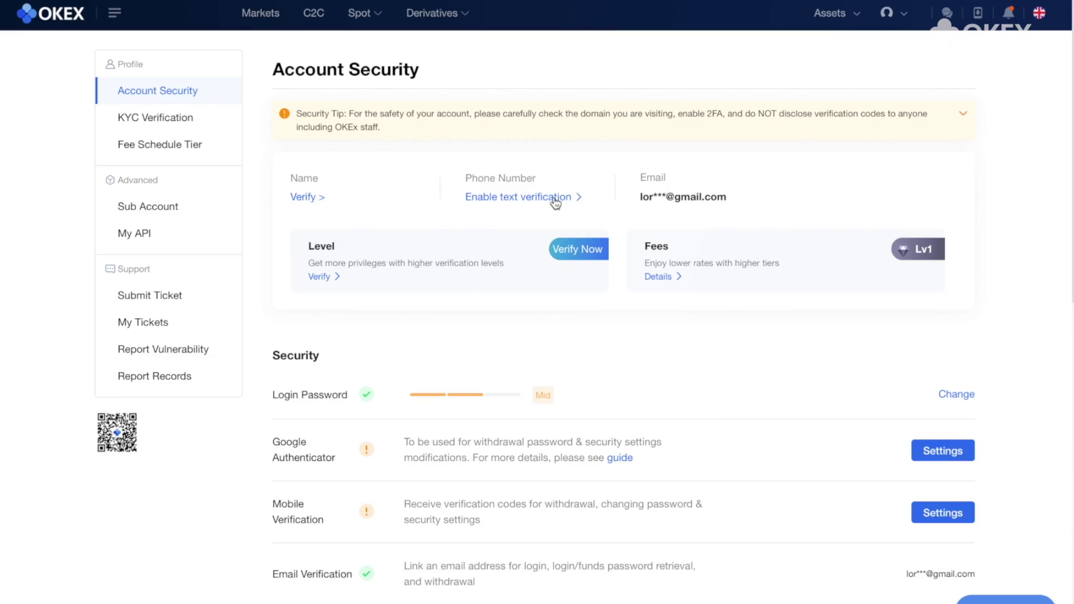
Enable text verification with a country, the pasted mobile number, and SMS and email codes.
left_click(555, 203)
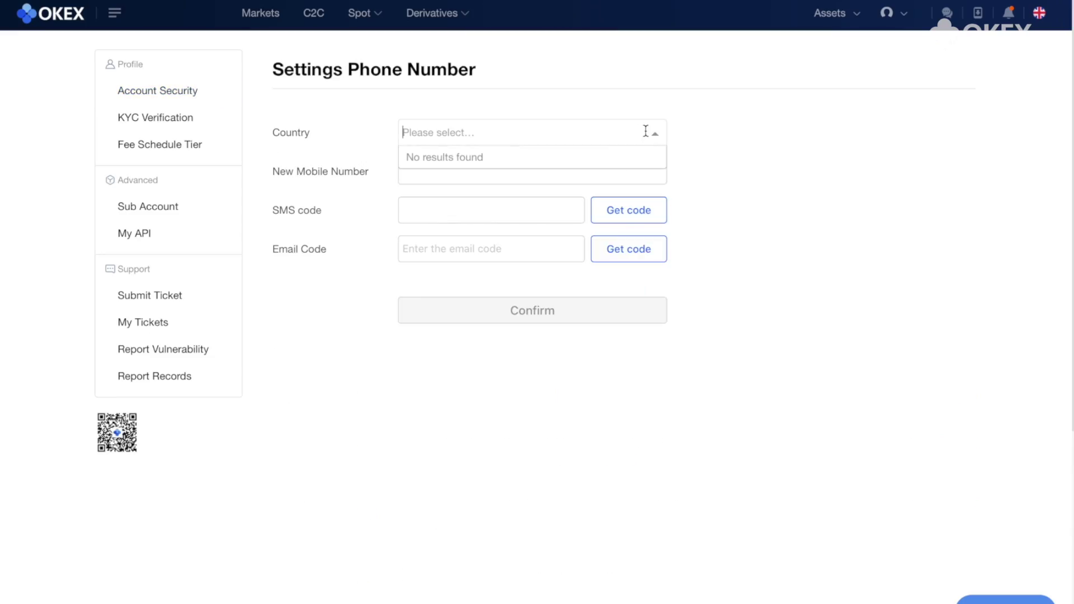
scroll(580, 202, "up", 1)
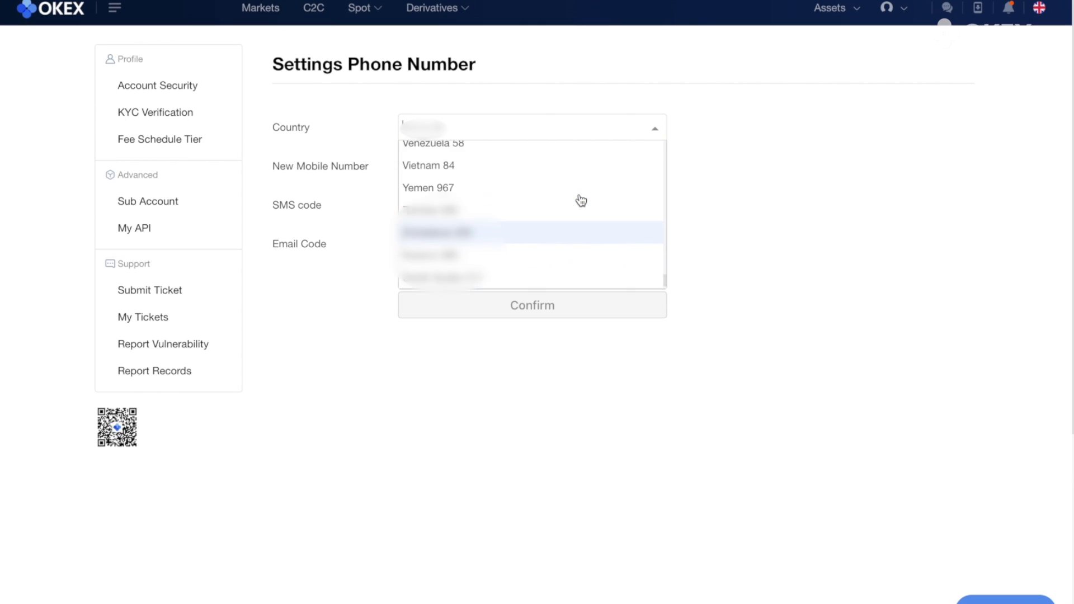
scroll(579, 201, "up", 1)
scroll(581, 200, "up", 3)
scroll(581, 201, "up", 1)
scroll(580, 200, "down", 1)
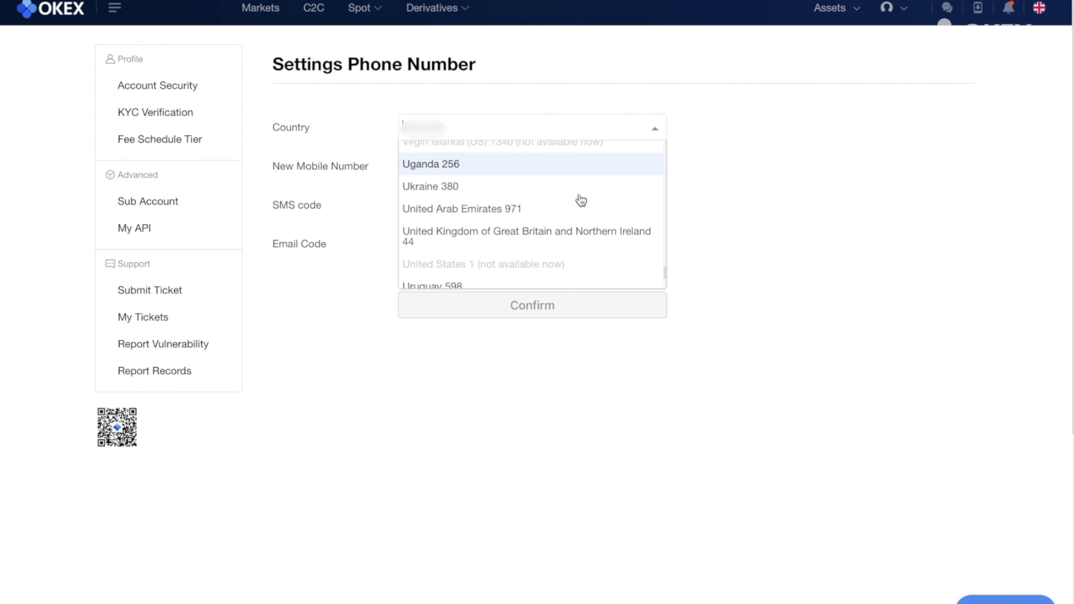
scroll(581, 200, "down", 3)
scroll(580, 200, "down", 1)
scroll(581, 200, "down", 2)
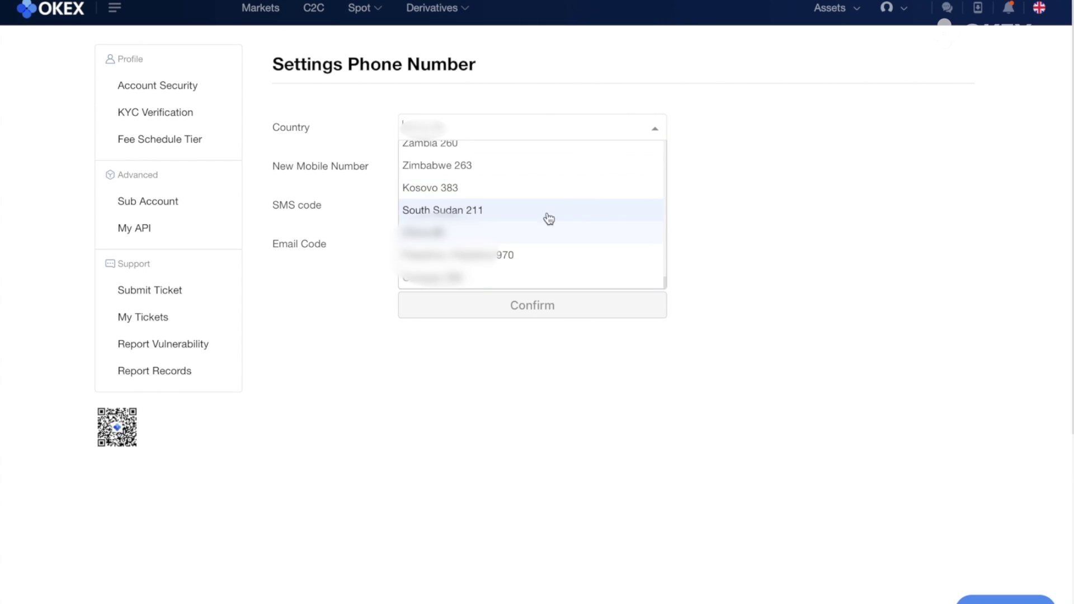
left_click(510, 233)
left_click(453, 161)
key("ctrl+v")
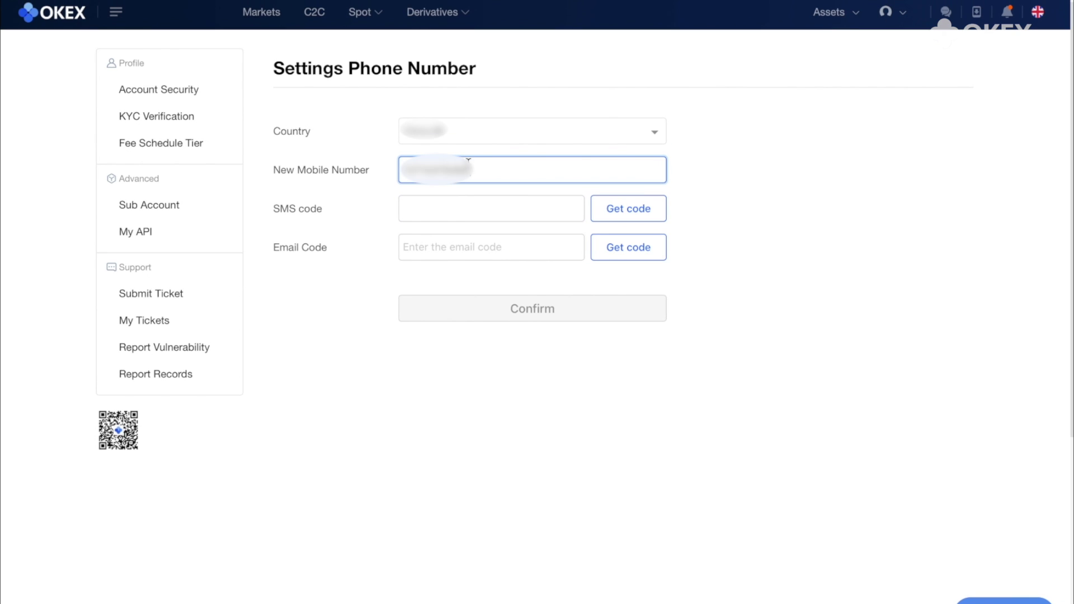
left_click(609, 211)
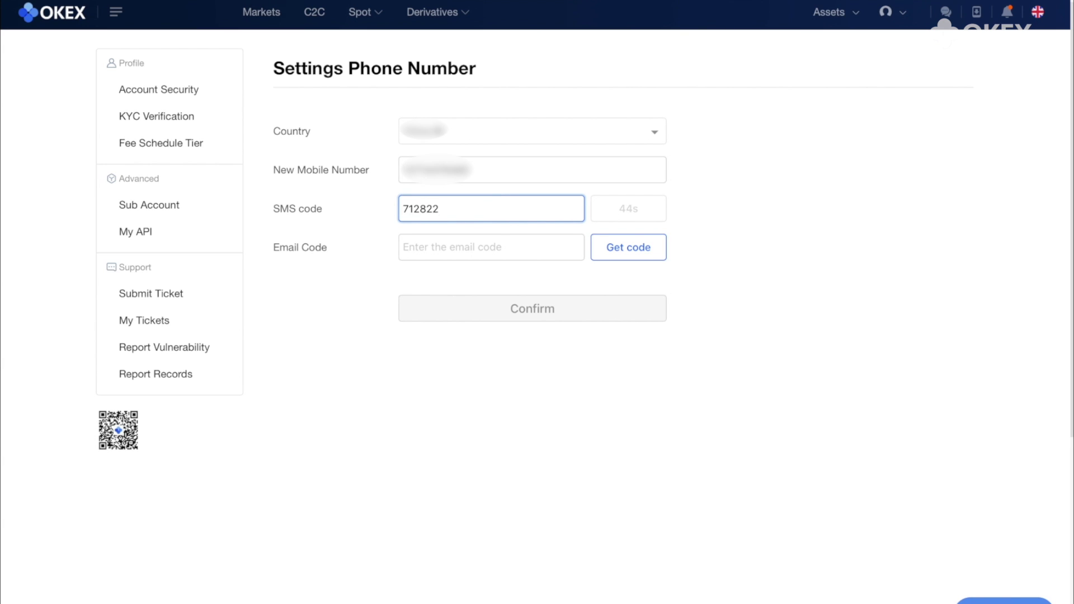
left_click(618, 253)
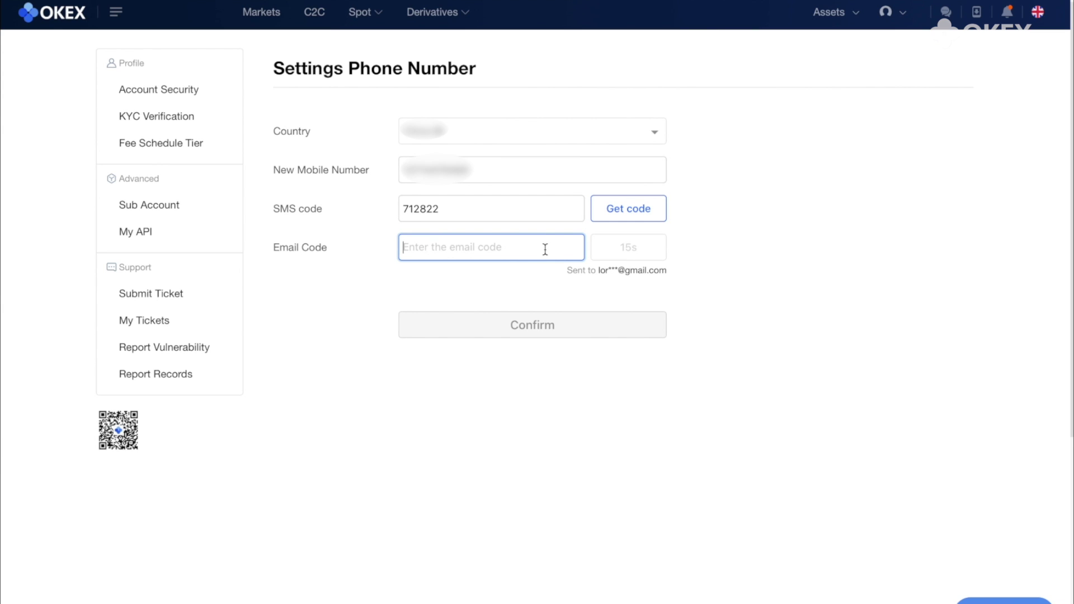
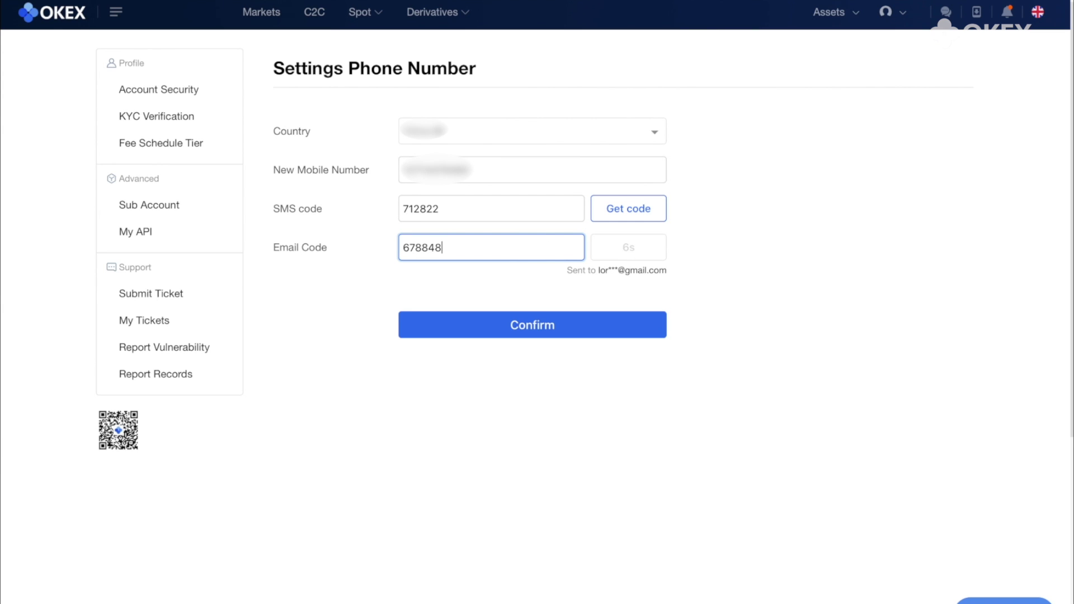
left_click(537, 324)
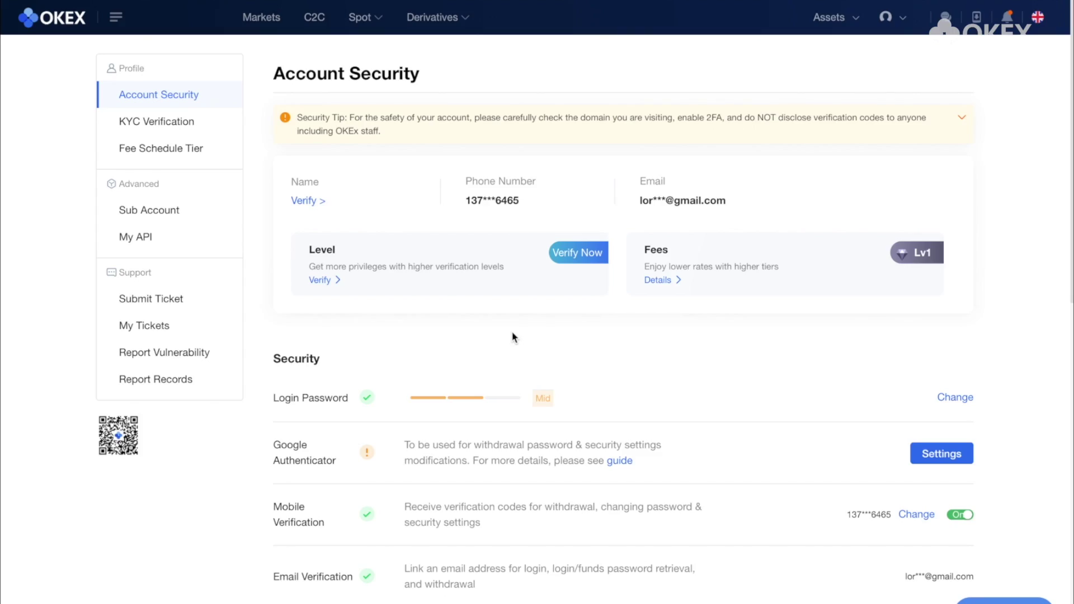
scroll(512, 336, "down", 2)
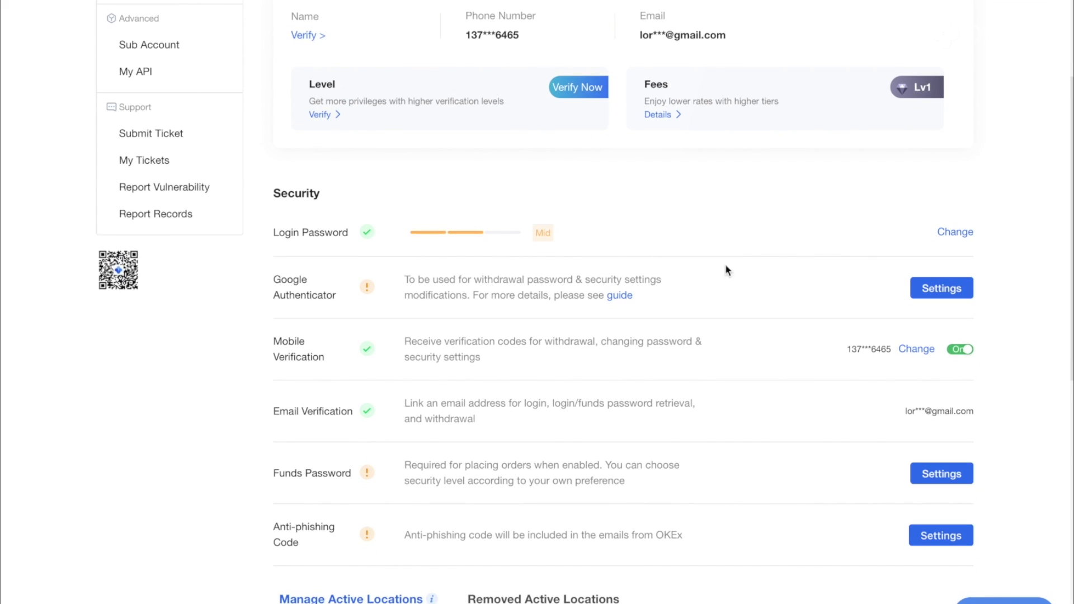
Open Settings on the Google Authenticator row in the Security section.
left_click(939, 289)
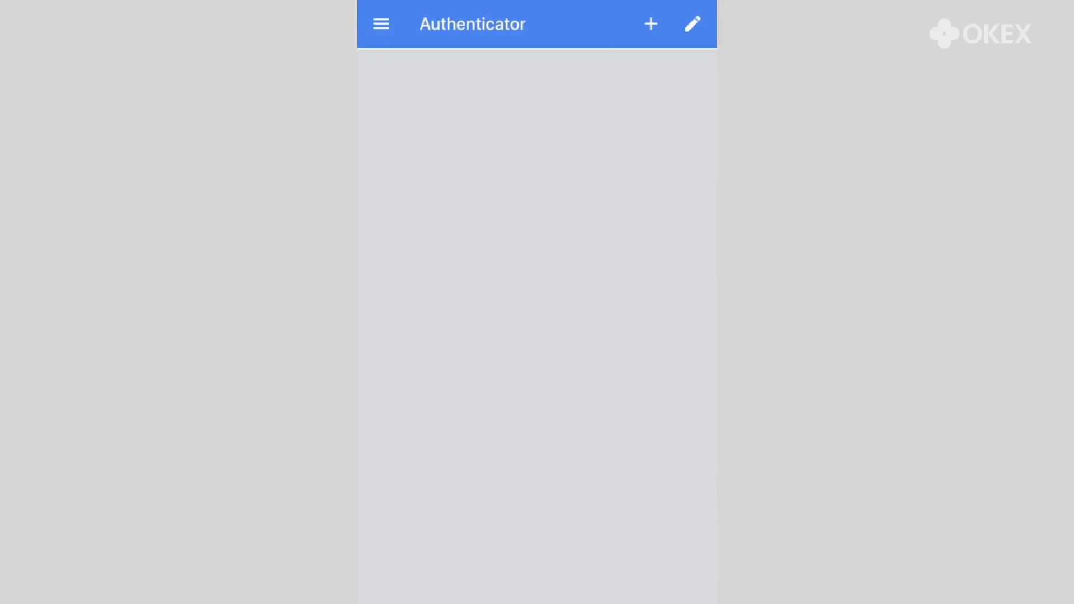
Add the OKEx account in Authenticator and confirm its 6-digit code on the bind page.
left_click(651, 24)
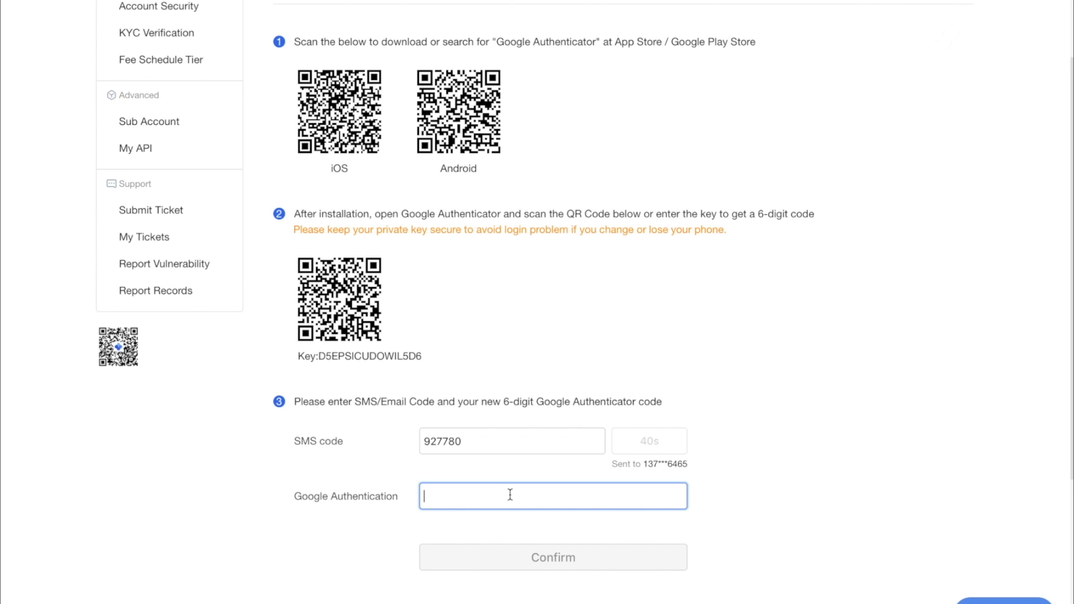
left_click(567, 559)
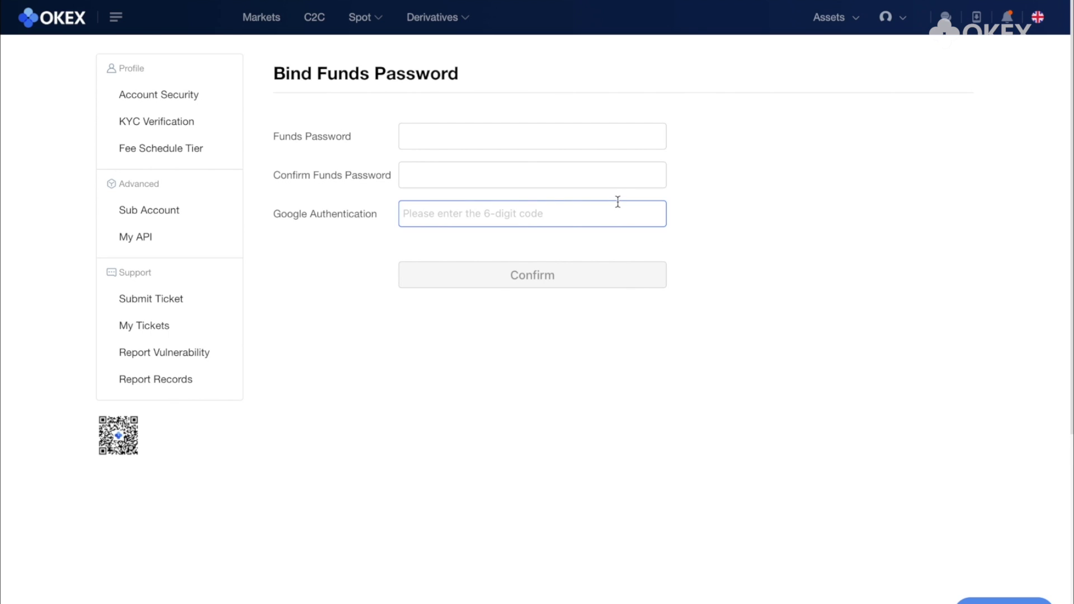
type("*********")
Fill in the funds password, its confirmation and the Google Authentication code.
left_click(521, 167)
type("********")
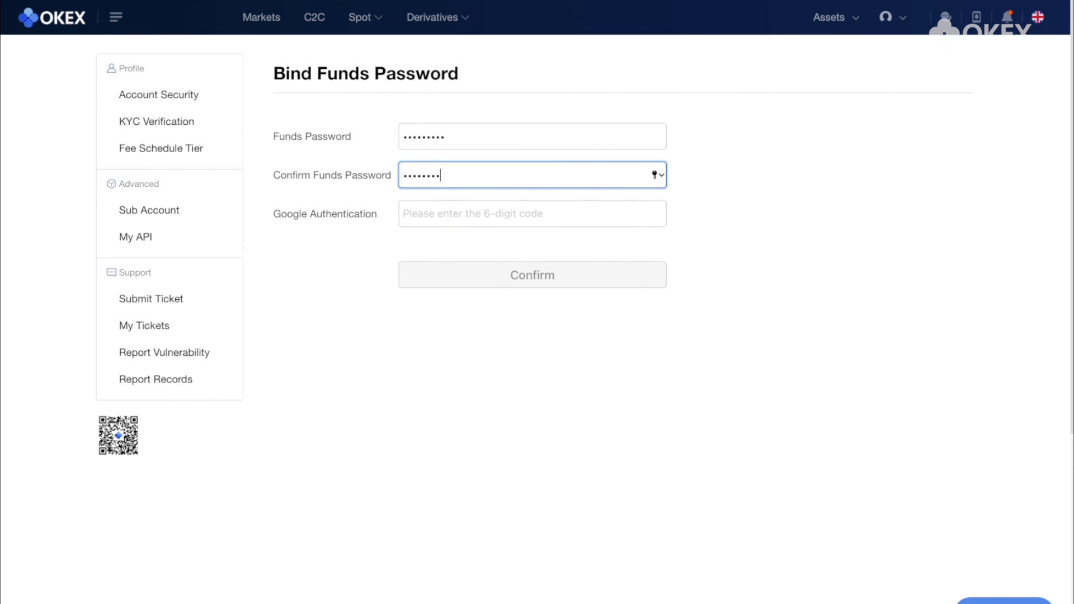
left_click(521, 216)
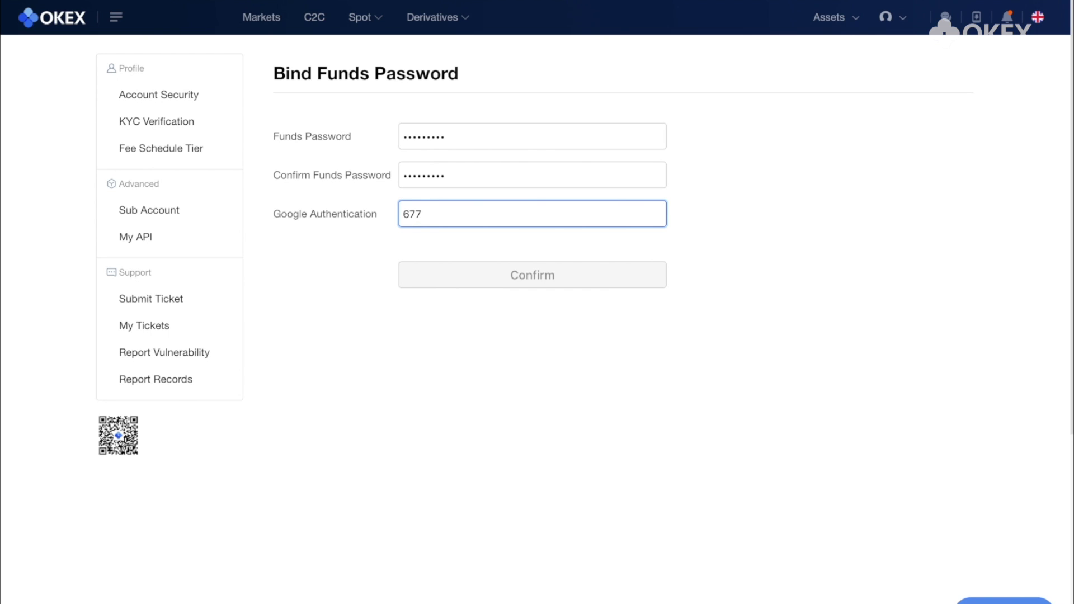
type("8")
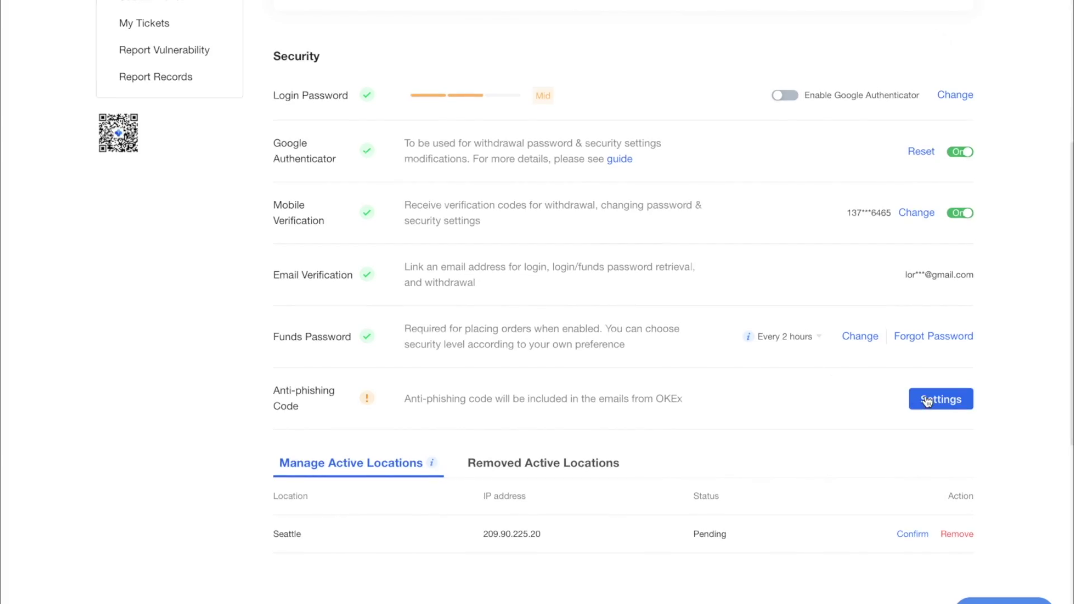
left_click(926, 401)
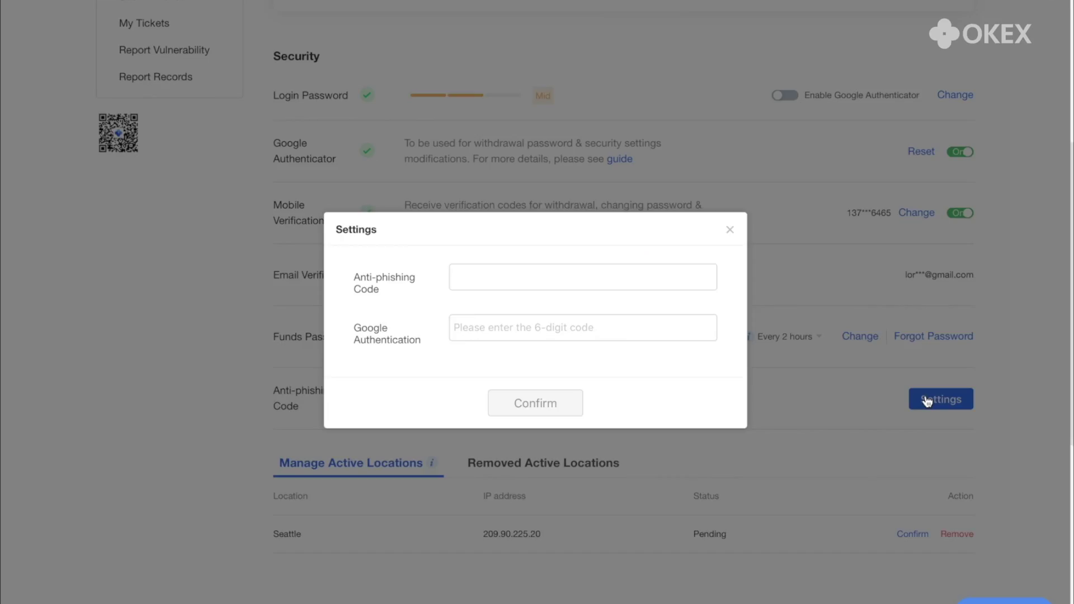
left_click(619, 267)
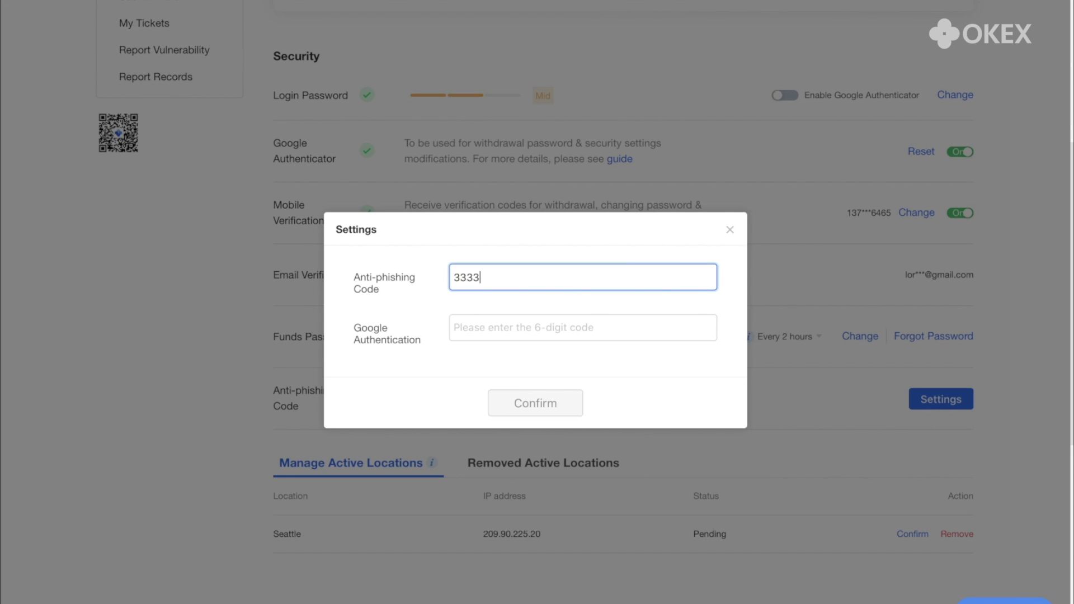
left_click(604, 325)
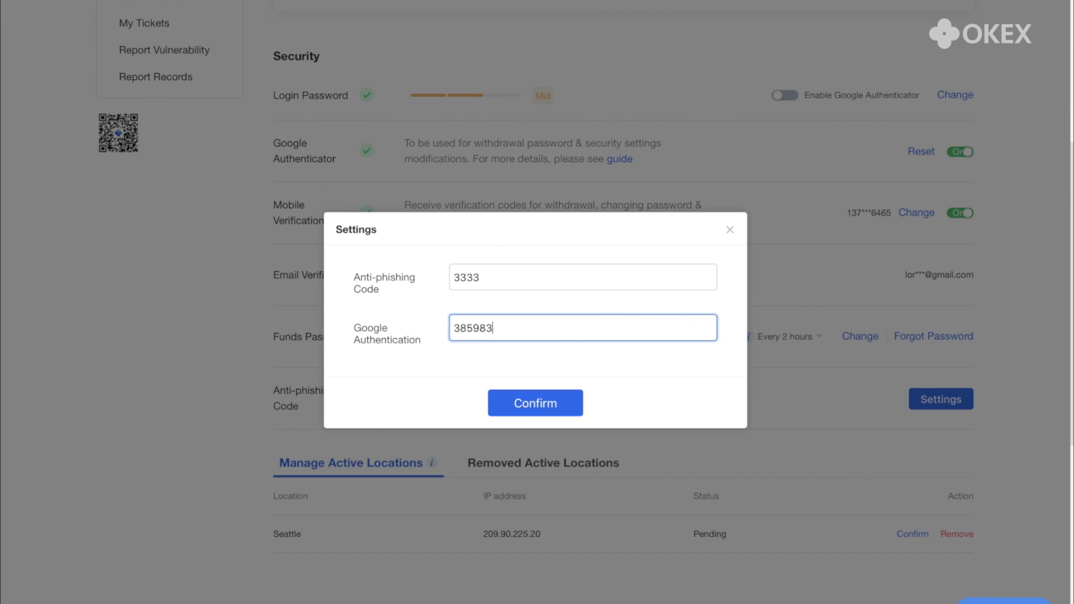
left_click(563, 399)
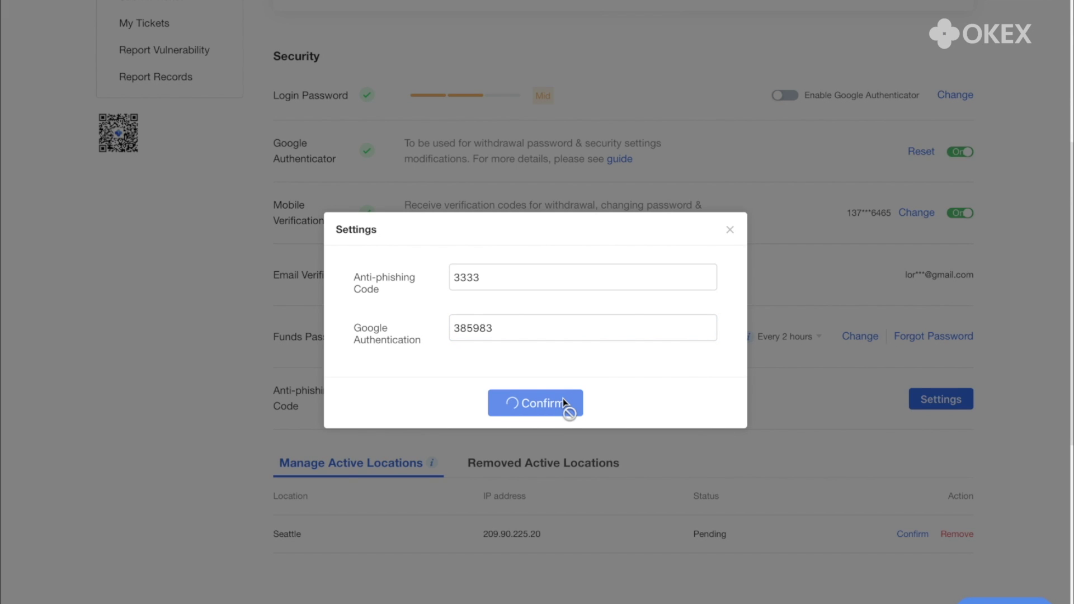